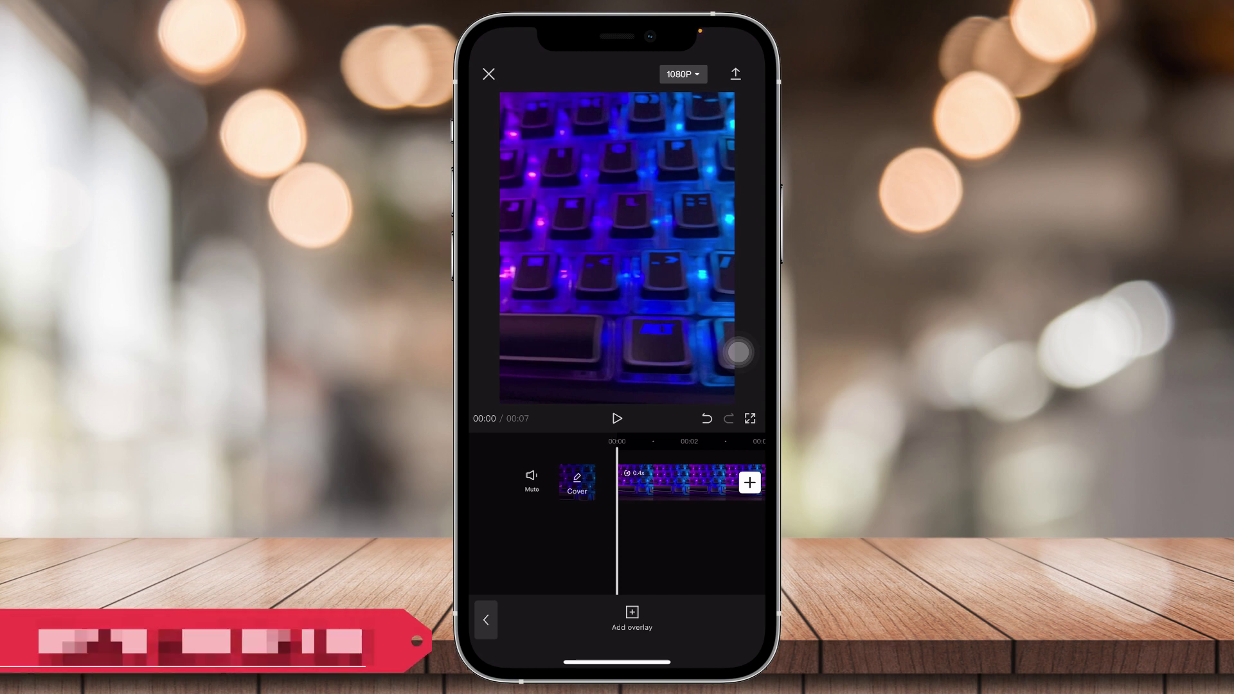
{"action": "scroll", "coordinate": [690, 482], "scroll_direction": "right", "scroll_amount": 1}
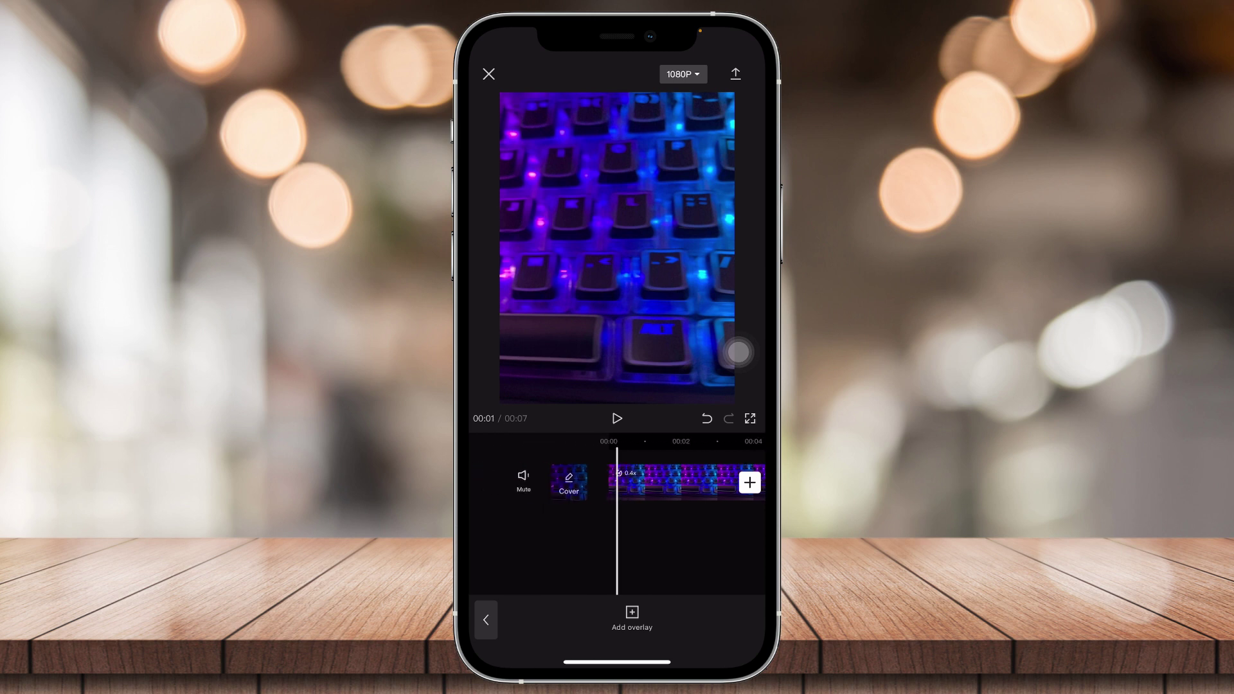
{"action": "scroll", "coordinate": [617, 482], "scroll_direction": "right", "scroll_amount": 5}
{"action": "scroll", "coordinate": [617, 483], "scroll_direction": "left", "scroll_amount": 5}
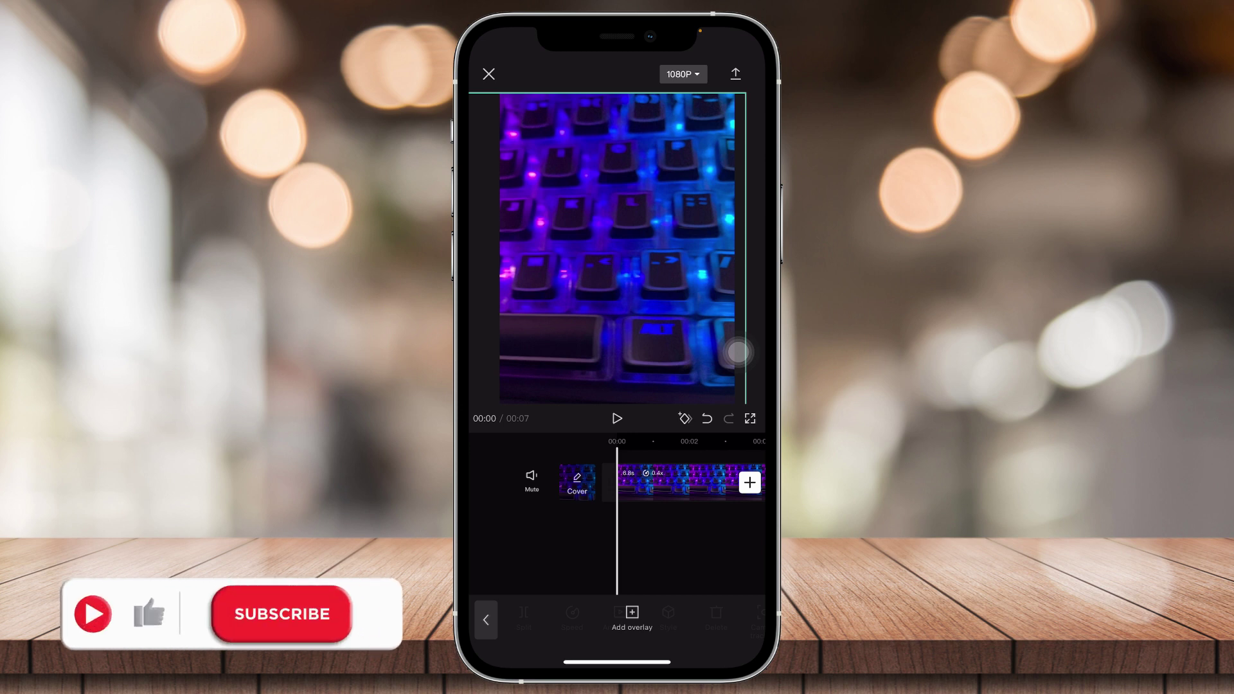
- Select the keyboard video clip and extract its audio to an 'Extracted audio1' track
{"action": "left_click", "coordinate": [684, 482]}
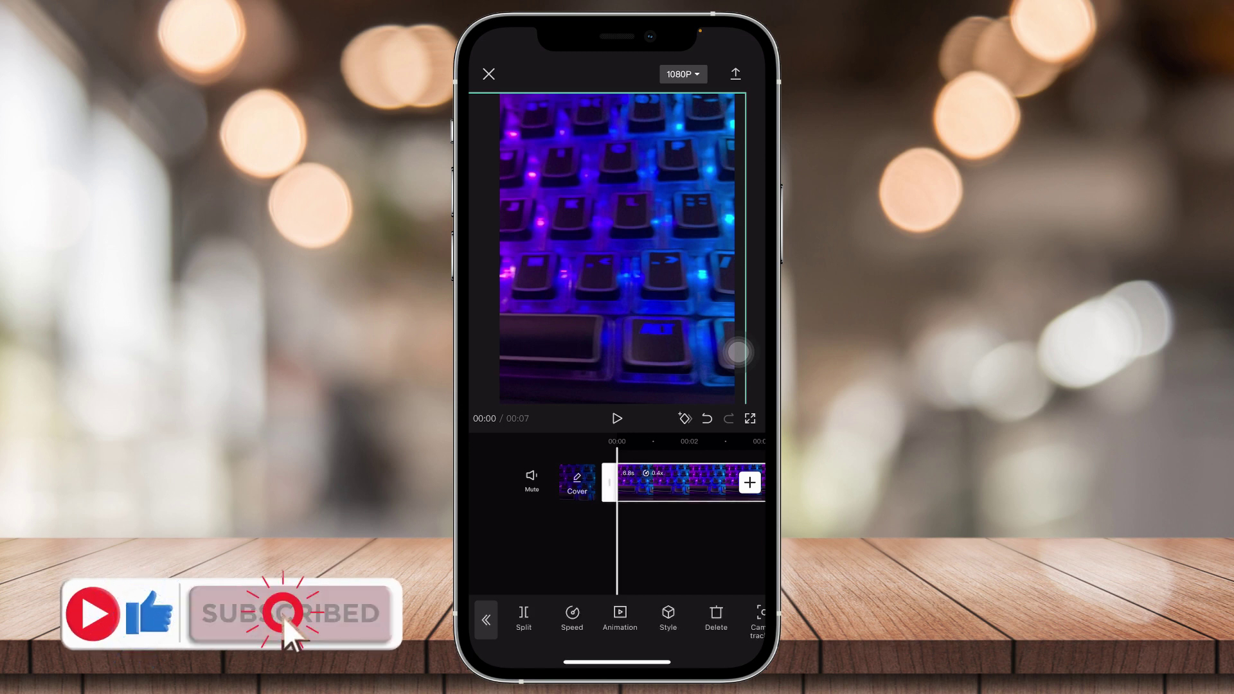
{"action": "scroll", "coordinate": [618, 619], "scroll_direction": "right", "scroll_amount": 3}
{"action": "left_click", "coordinate": [606, 618]}
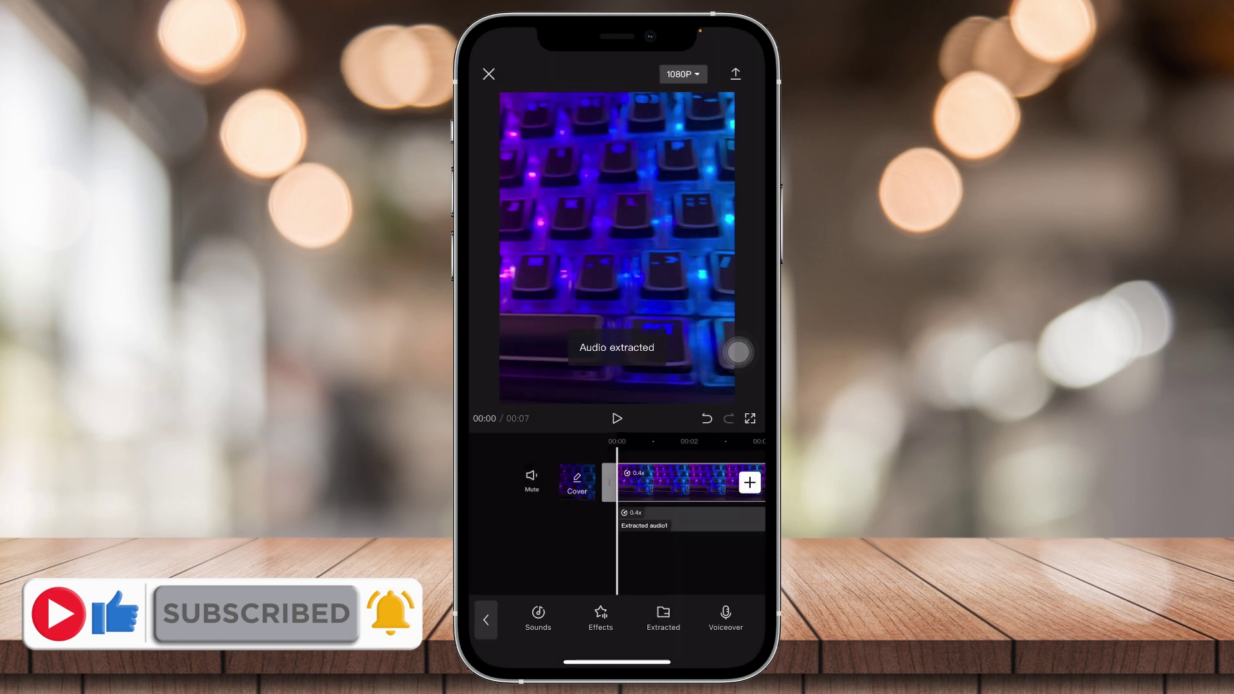
{"action": "scroll", "coordinate": [617, 482], "scroll_direction": "right", "scroll_amount": 3}
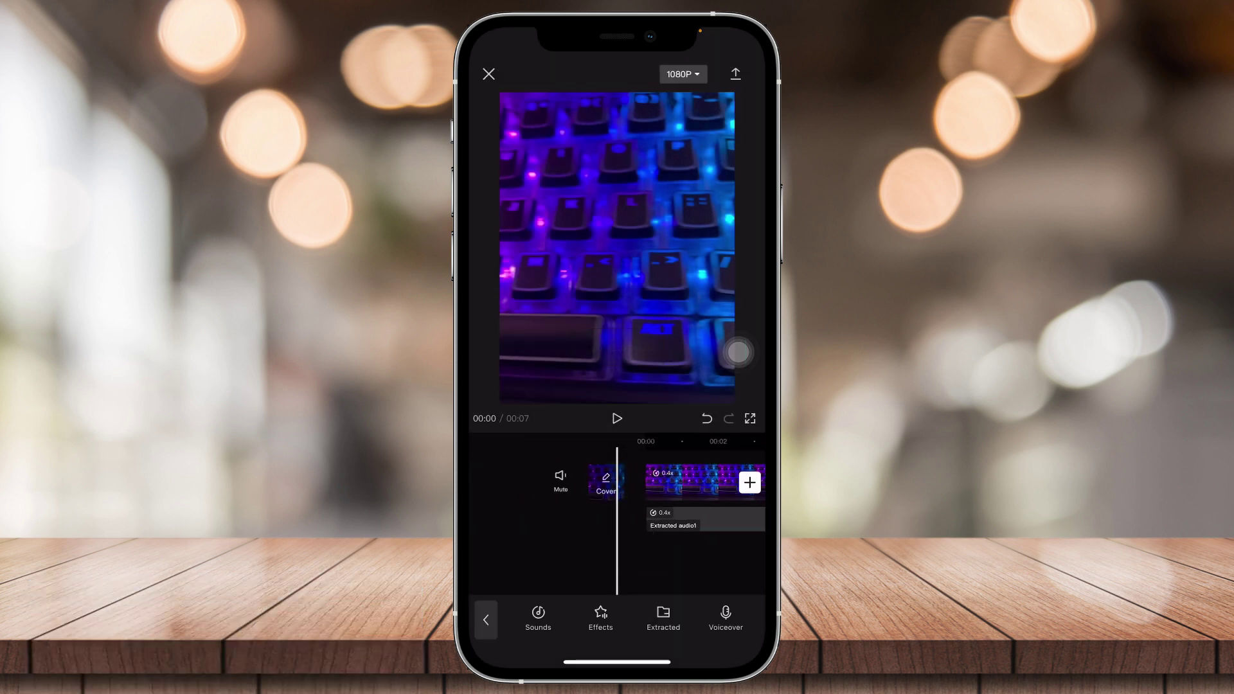
- Select the Extracted audio1 clip, moving the playhead near its end
{"action": "left_click", "coordinate": [676, 520]}
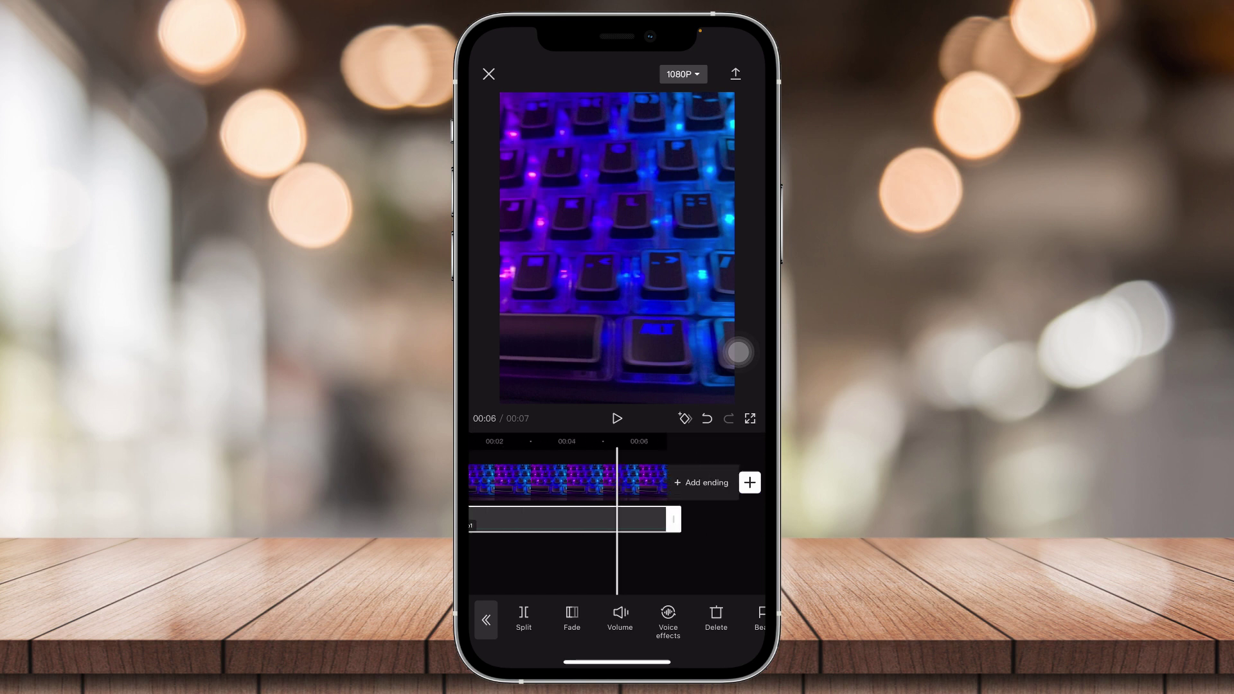
{"action": "left_click_drag", "start_coordinate": [676, 483], "coordinate": [594, 482]}
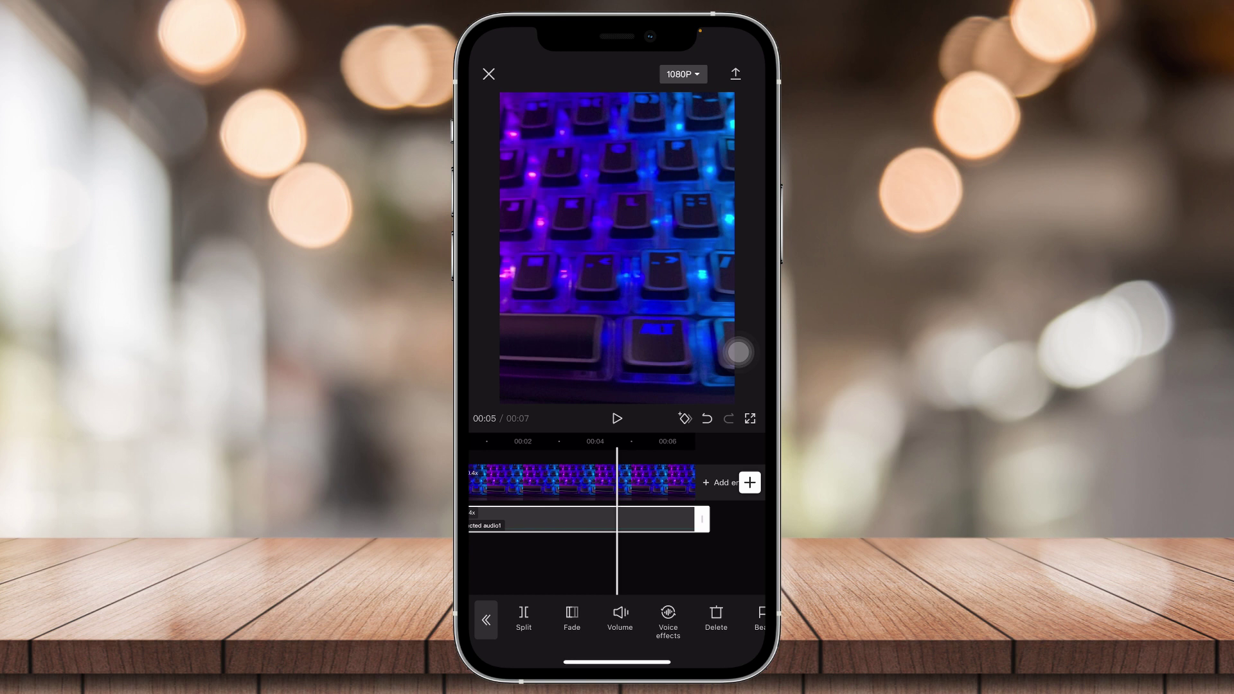
{"action": "scroll", "coordinate": [617, 483], "scroll_direction": "left", "scroll_amount": 3}
{"action": "scroll", "coordinate": [618, 622], "scroll_direction": "right", "scroll_amount": 5}
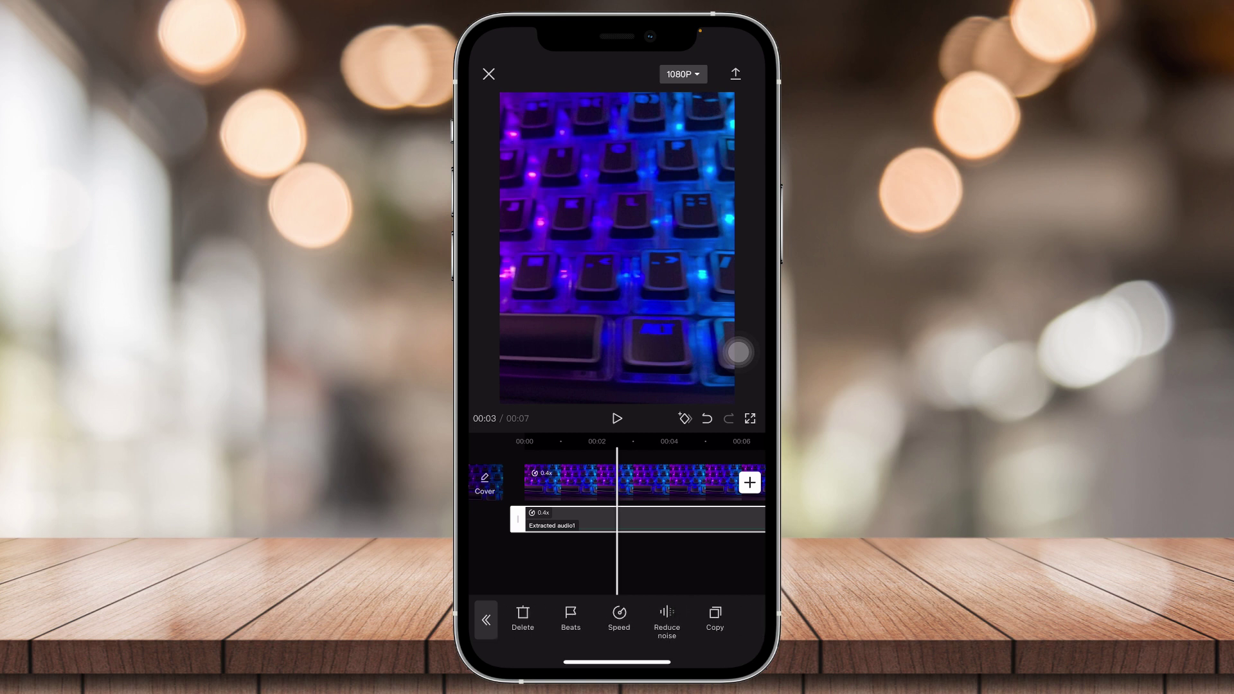
{"action": "scroll", "coordinate": [617, 622], "scroll_direction": "left", "scroll_amount": 1}
- Switch Reduce noise on for the extracted audio clip and confirm it
{"action": "left_click", "coordinate": [692, 622]}
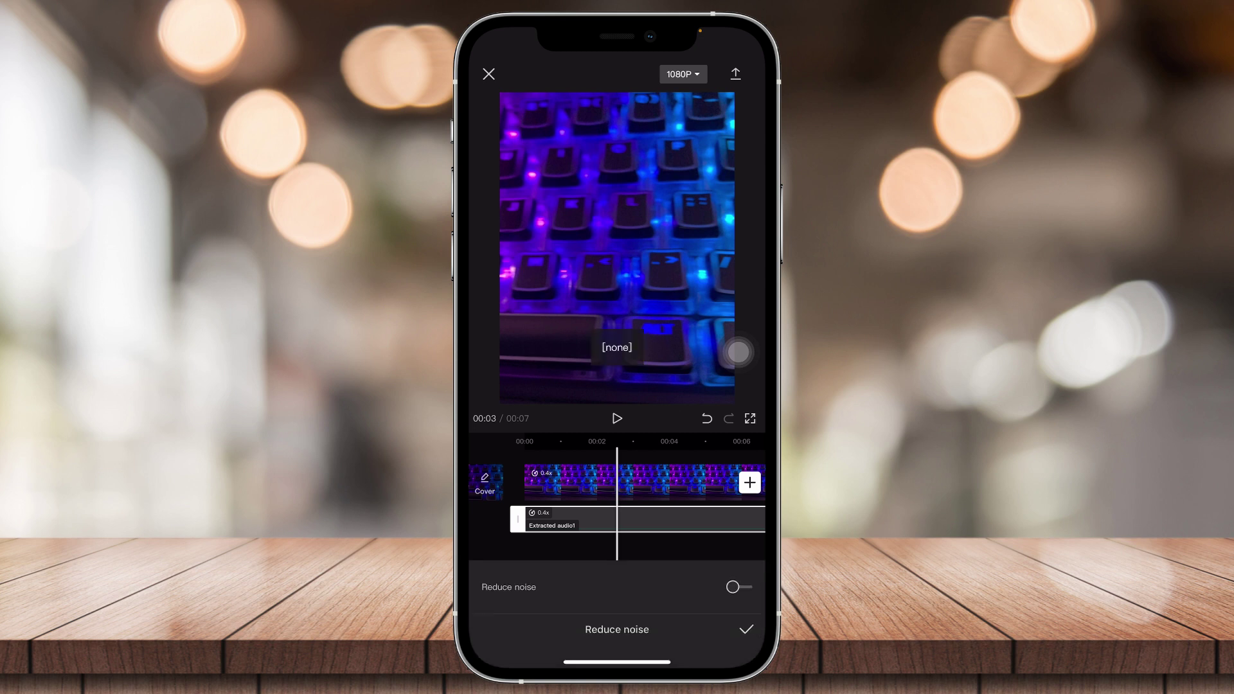
{"action": "left_click", "coordinate": [739, 586]}
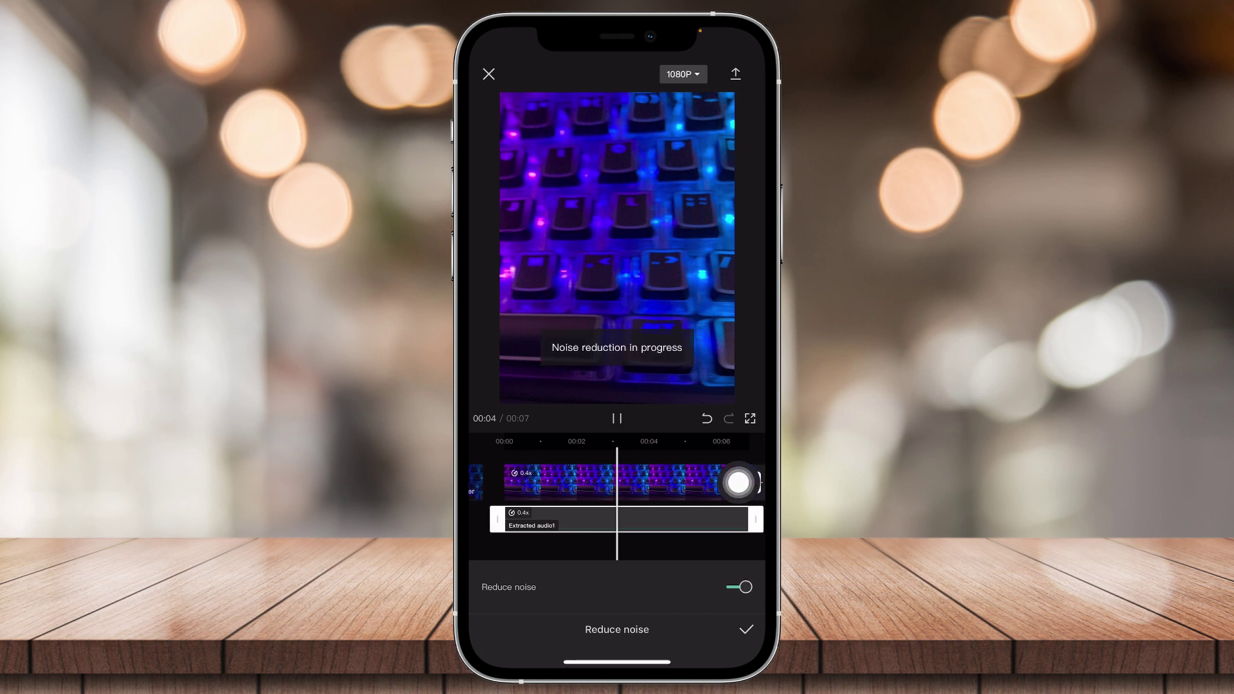
{"action": "left_click", "coordinate": [747, 628]}
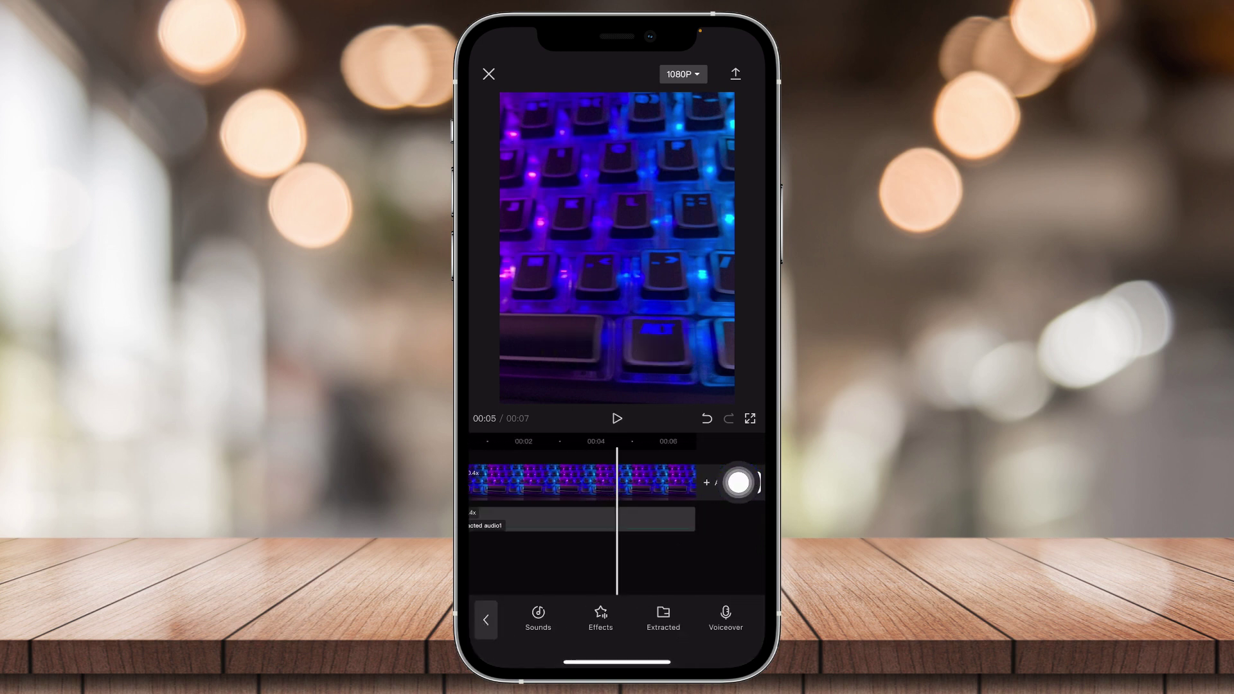
- Open iOS Control Center over the CapCut editor
{"action": "left_click", "coordinate": [739, 483]}
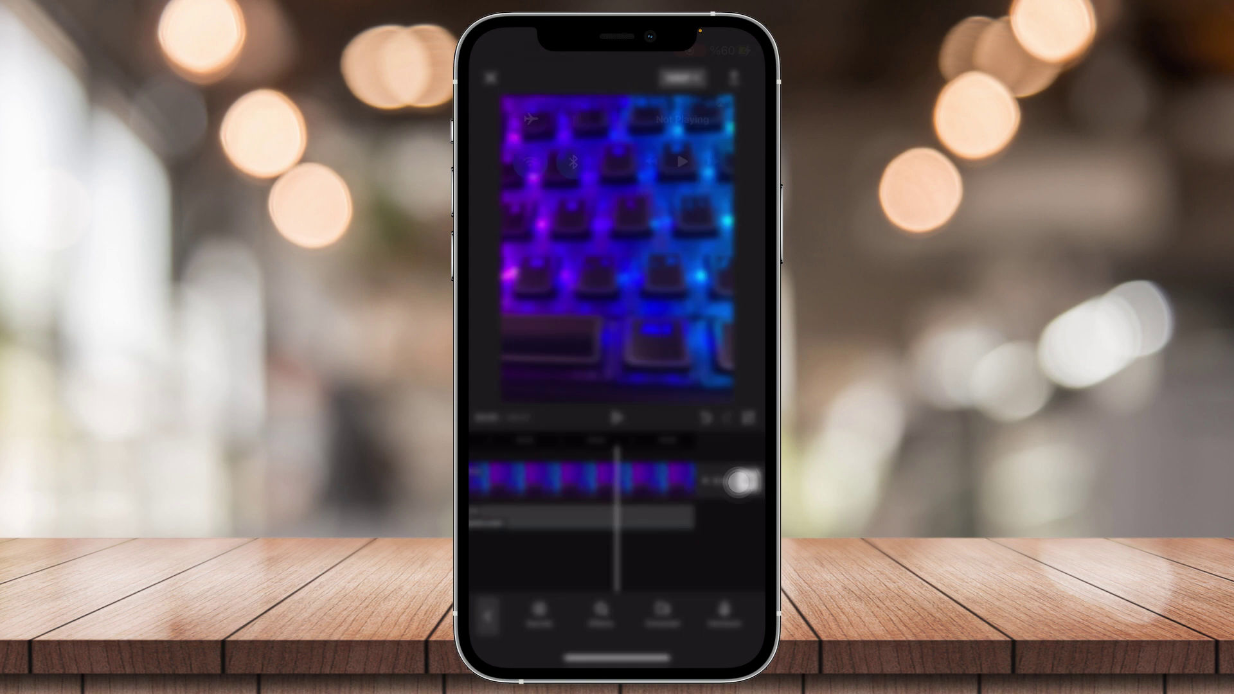